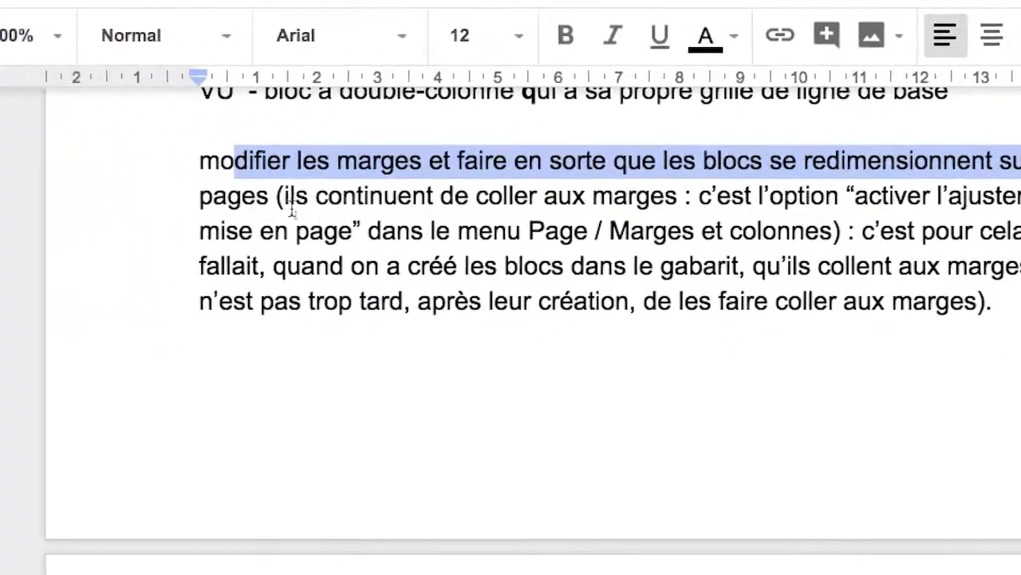
Highlight the notes on blocks that follow the margins and the layout adjustment option, and correct the misspelled "qu'il"
drag(83, 209, 264, 210)
drag(342, 204, 885, 201)
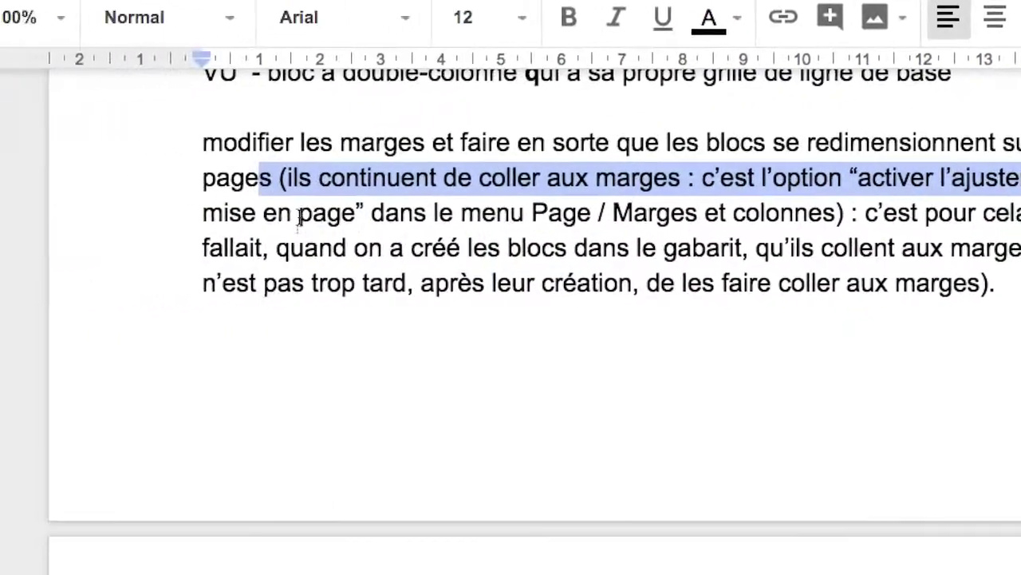
drag(182, 214, 712, 215)
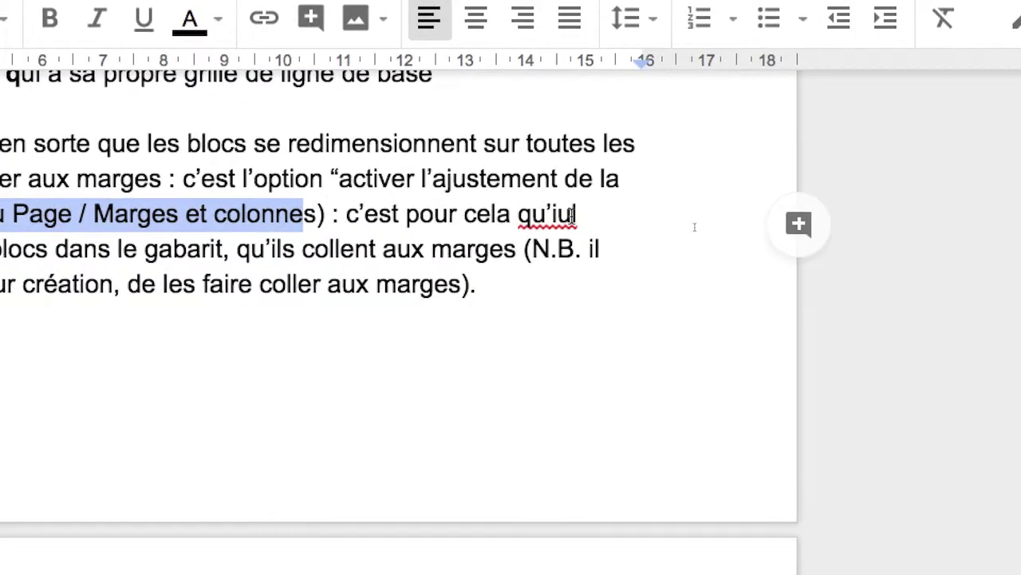
click(573, 213)
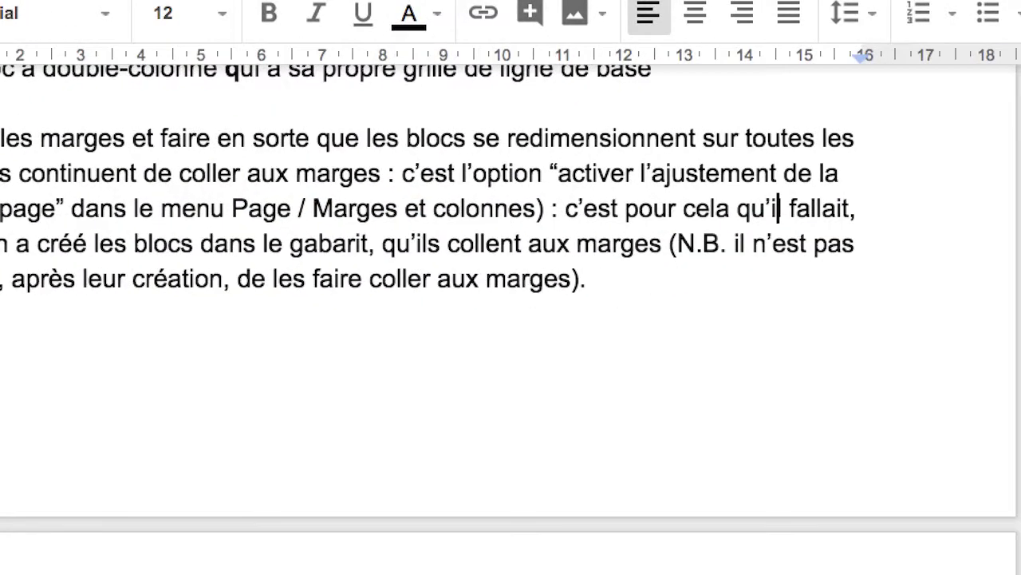
Highlight the notes on creating the blocks in the master page and making them stick to the margins
drag(50, 241, 86, 240)
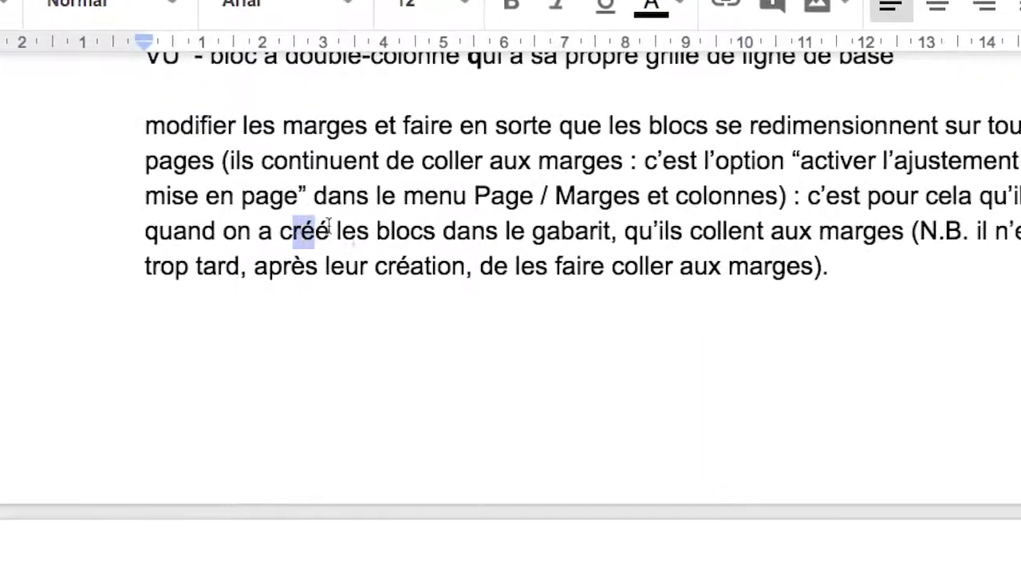
drag(328, 226, 687, 231)
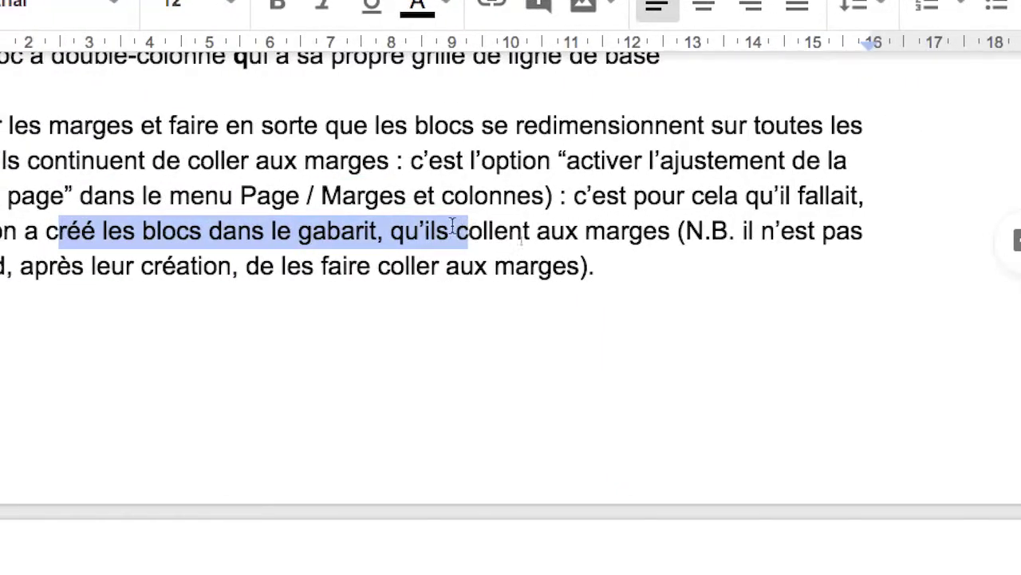
drag(452, 229, 294, 231)
drag(198, 266, 385, 265)
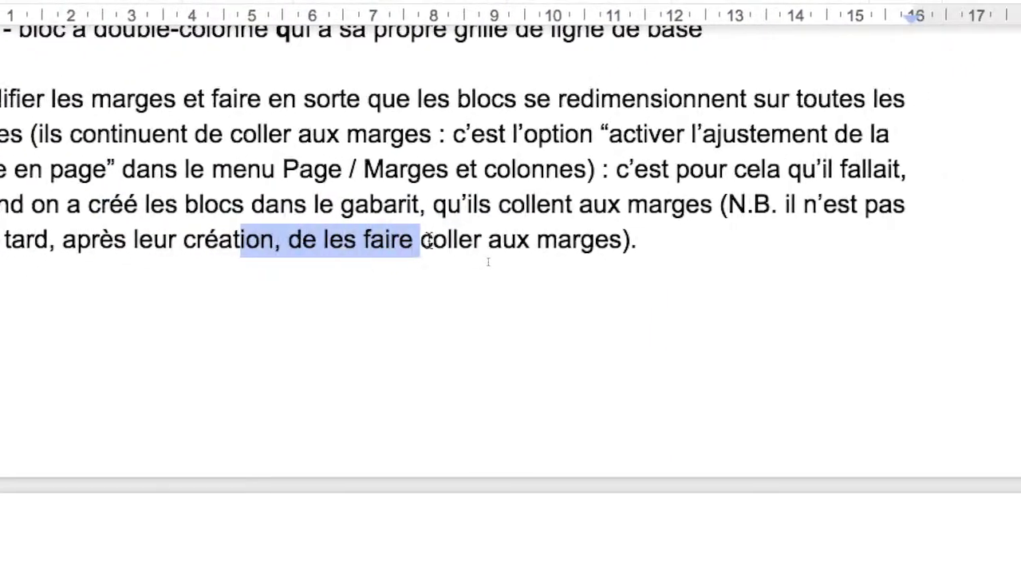
drag(428, 239, 434, 239)
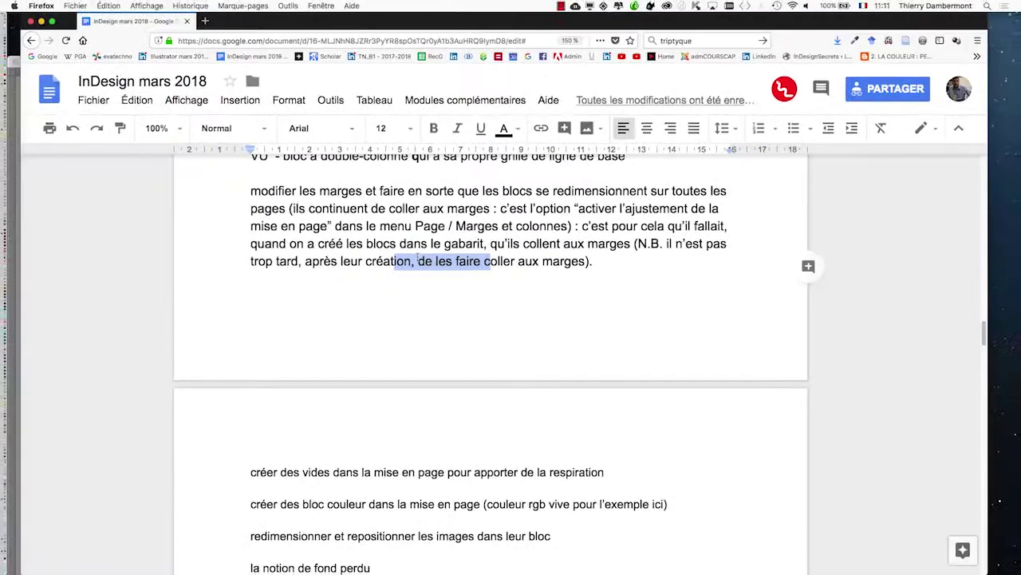
Move the notes window aside, switch to the InDesign document doc-multicolonnes 11.indd, and view its spread at 50%
drag(232, 20, 806, 280)
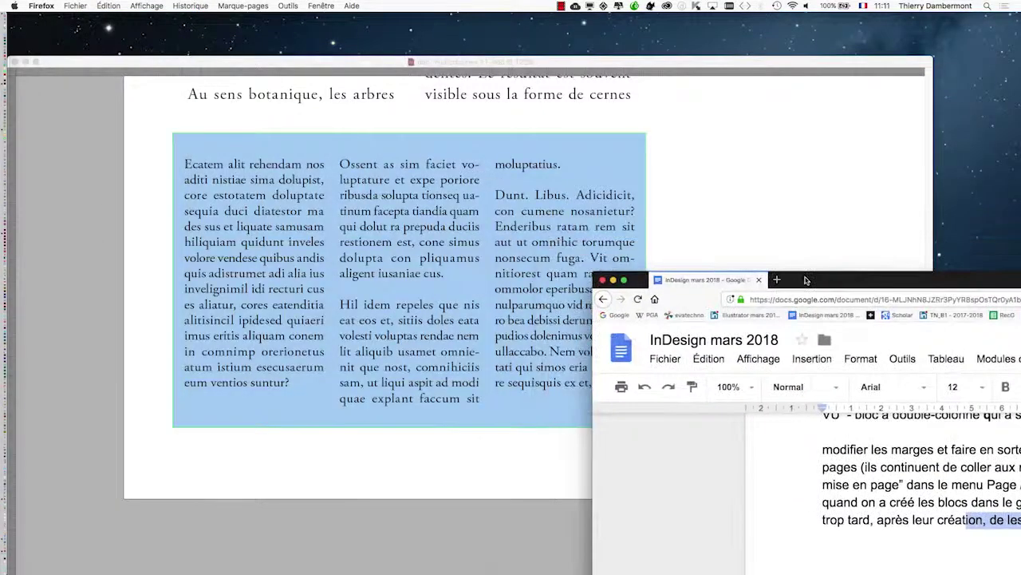
click(587, 62)
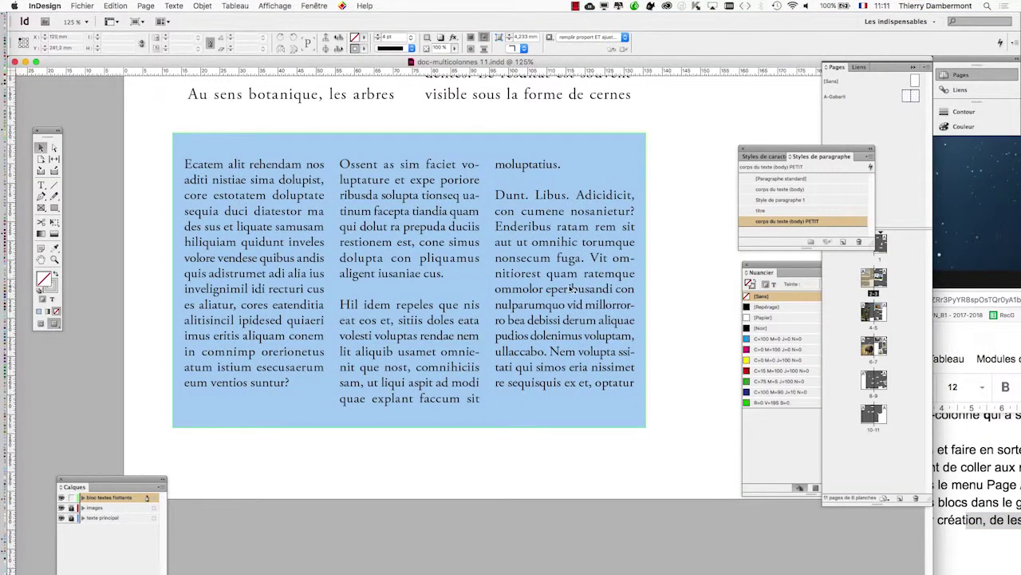
key(super+minus)
key(super+minus)
key(super+minus)
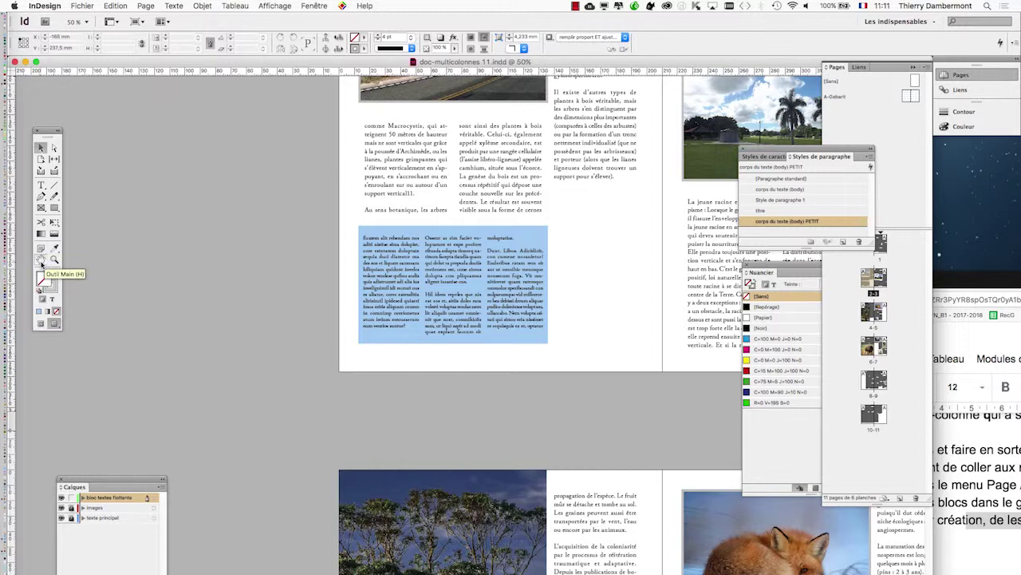
drag(637, 254, 386, 314)
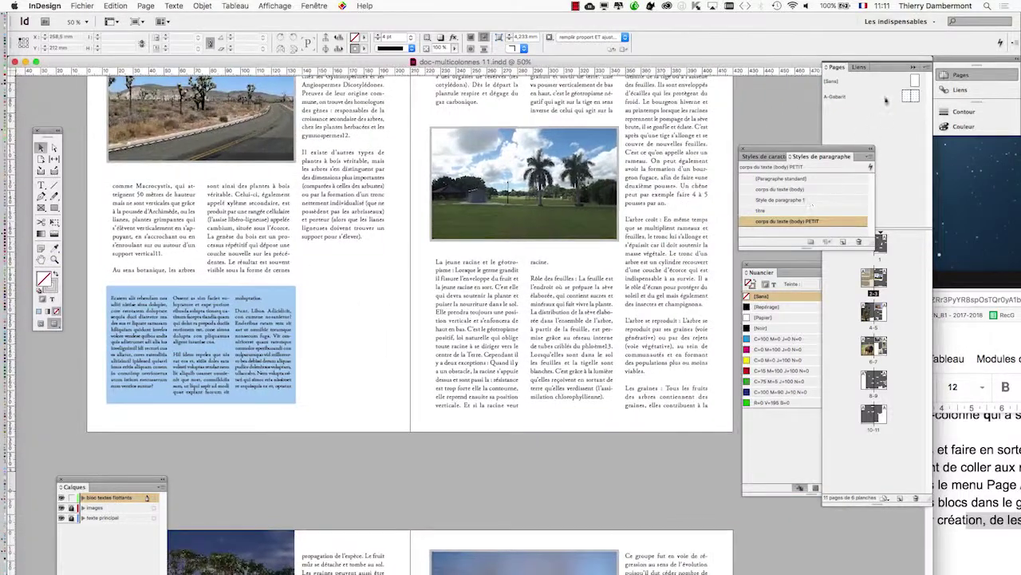
Detach Pages as a floating panel beside the spread, and close the paragraph styles and swatches panels
drag(837, 69, 428, 149)
click(912, 67)
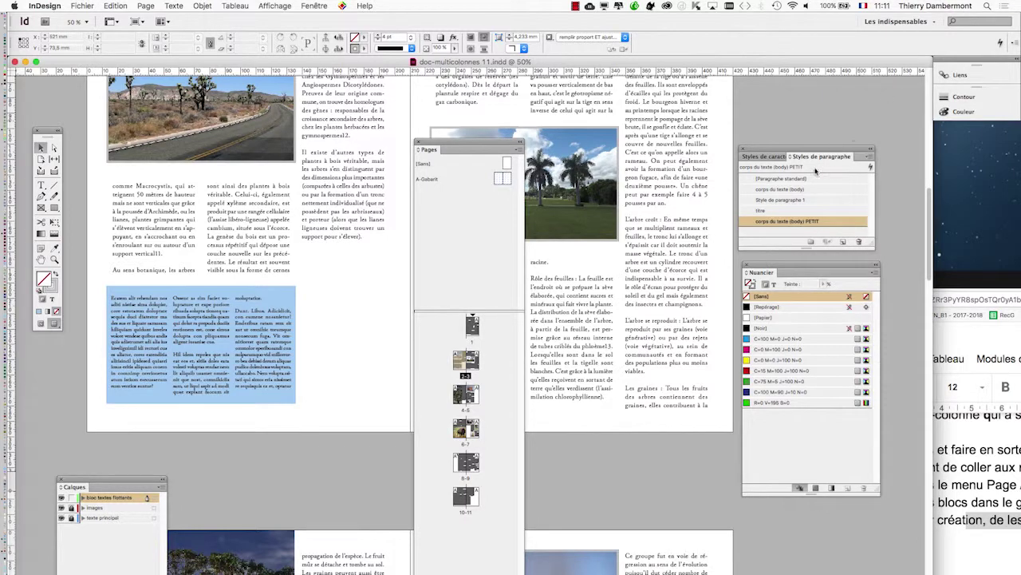
click(744, 150)
click(746, 266)
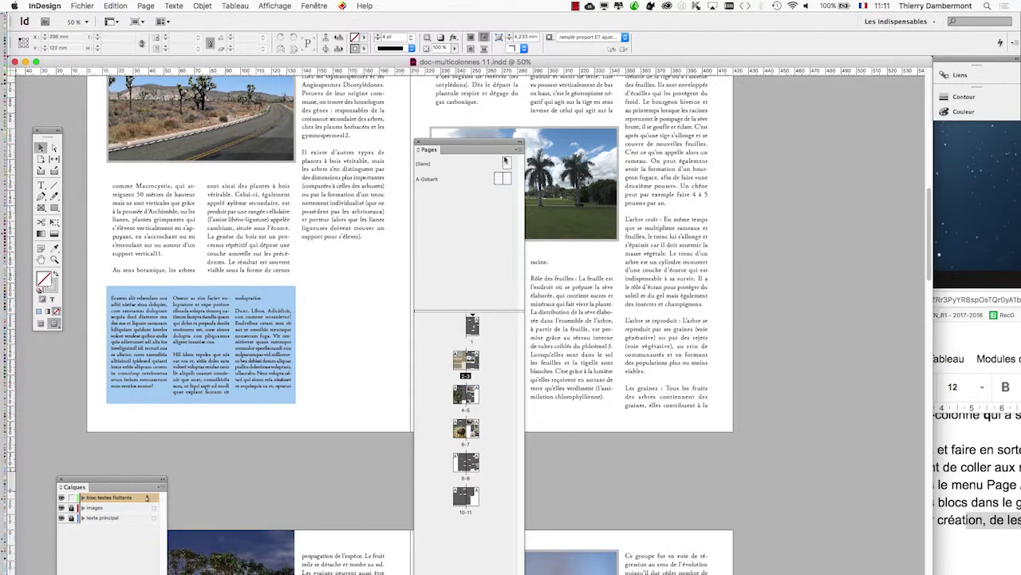
drag(494, 146, 861, 86)
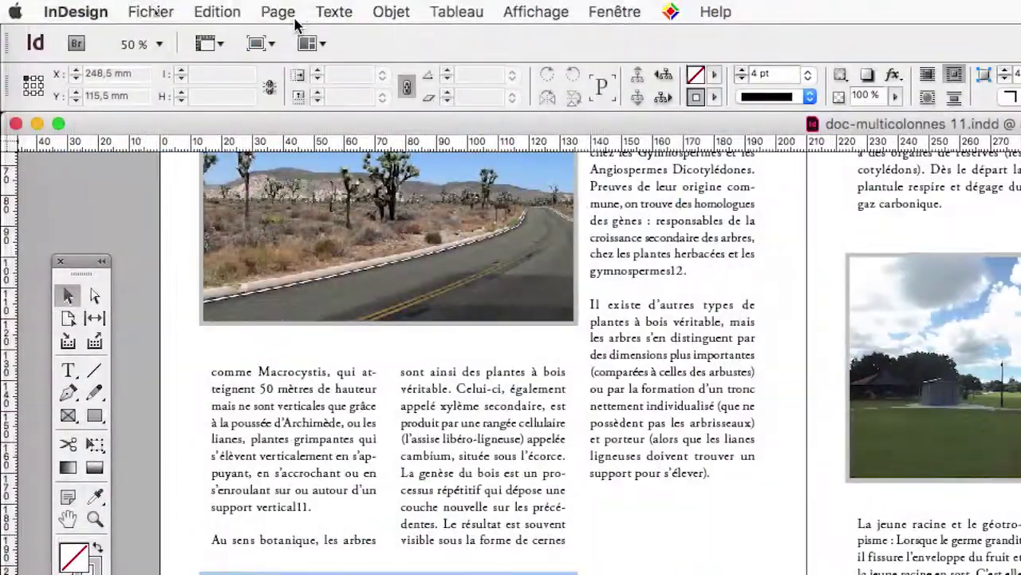
Open the A-Gabarit master spread, hide the other applications, and show the whole spread at 25%
click(287, 9)
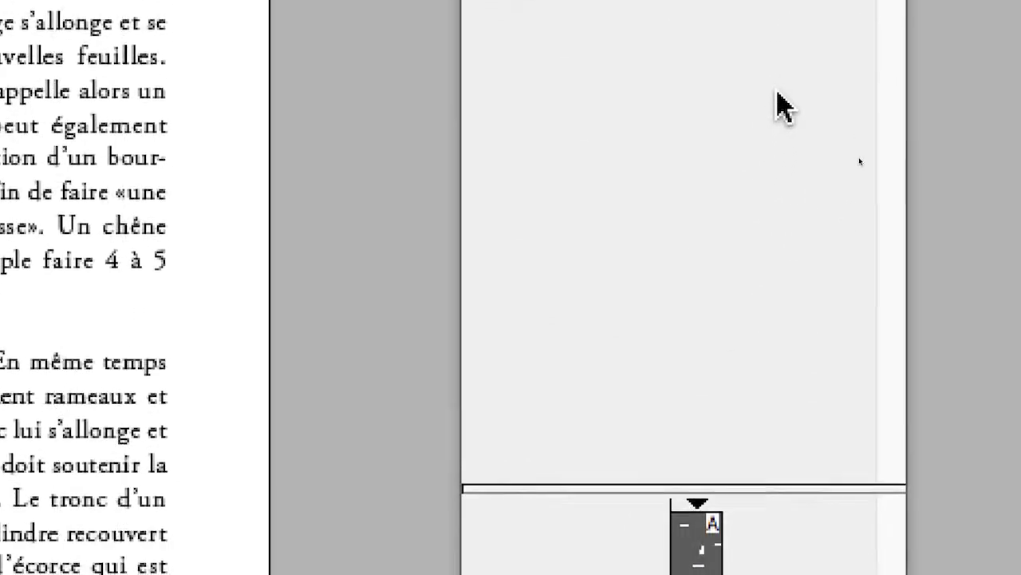
drag(842, 487, 873, 155)
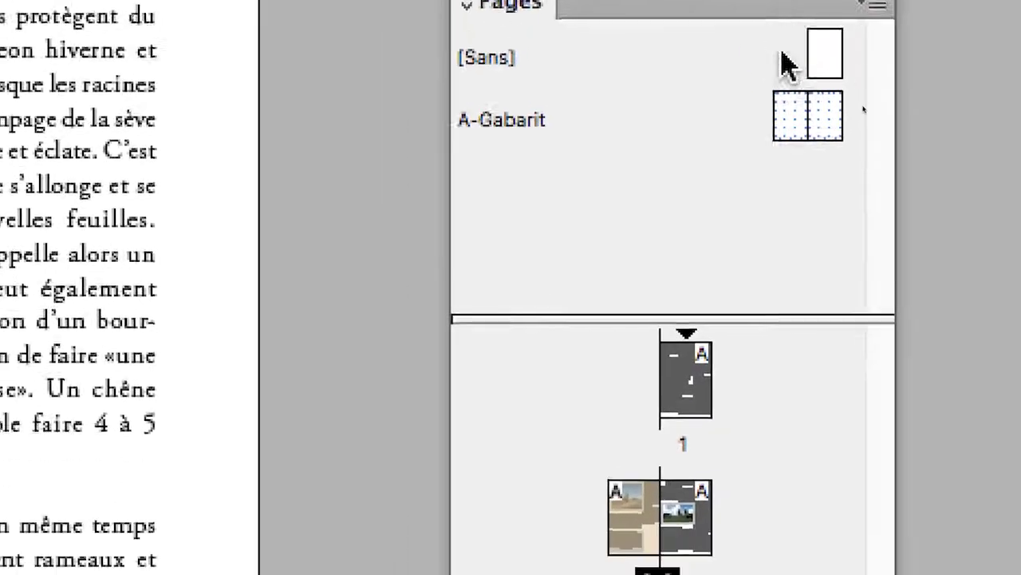
click(786, 75)
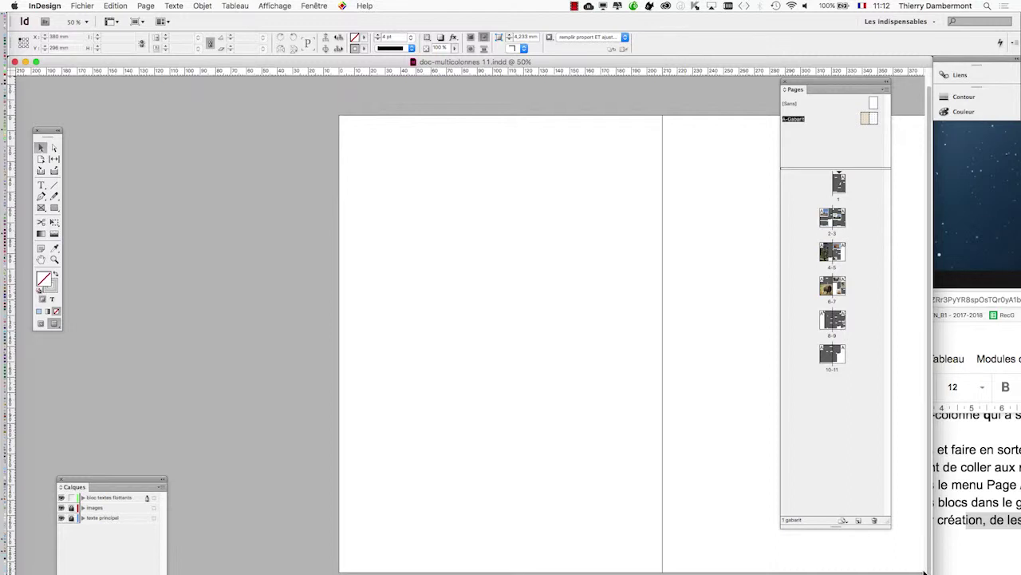
key(super+alt+h)
key(super+minus)
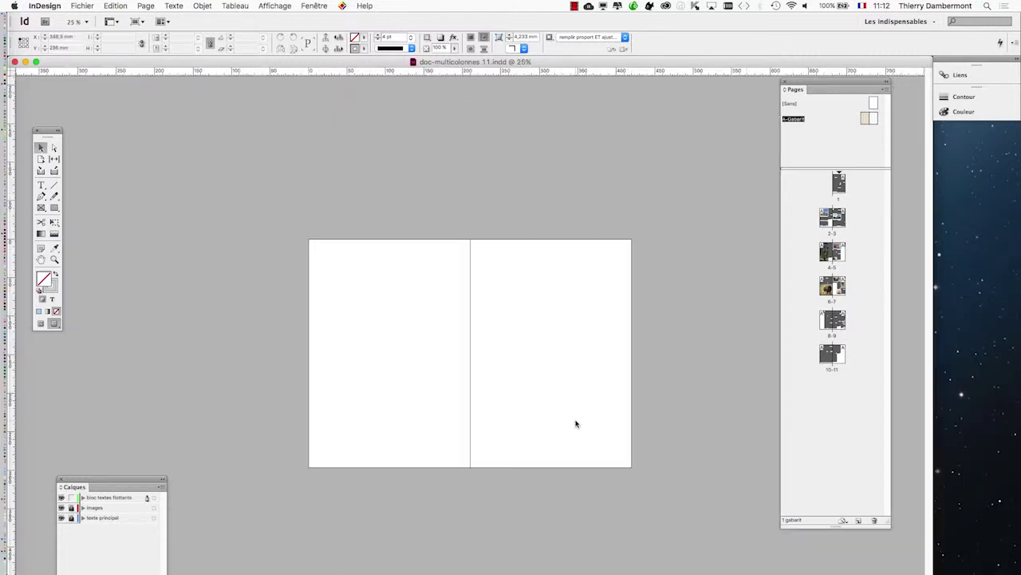
click(36, 61)
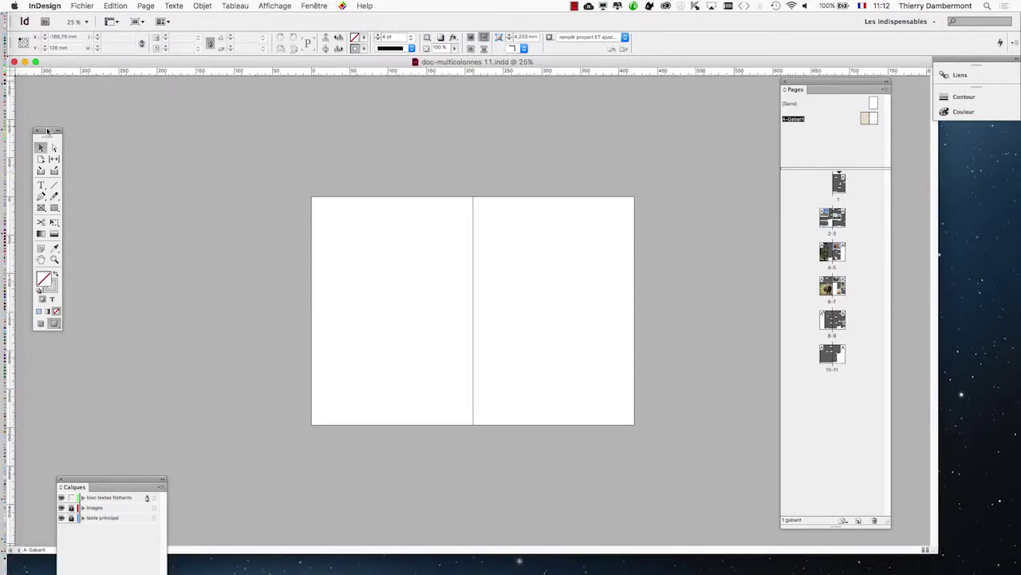
Switch the master spread to normal screen mode and select both A-Gabarit pages, keeping the tools clear of the layout
drag(47, 130, 261, 149)
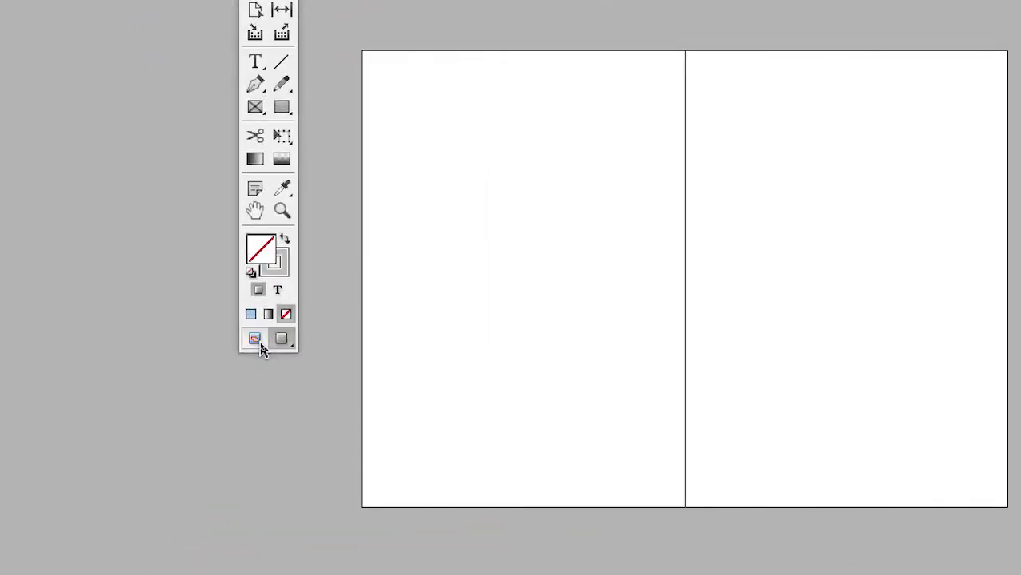
click(261, 346)
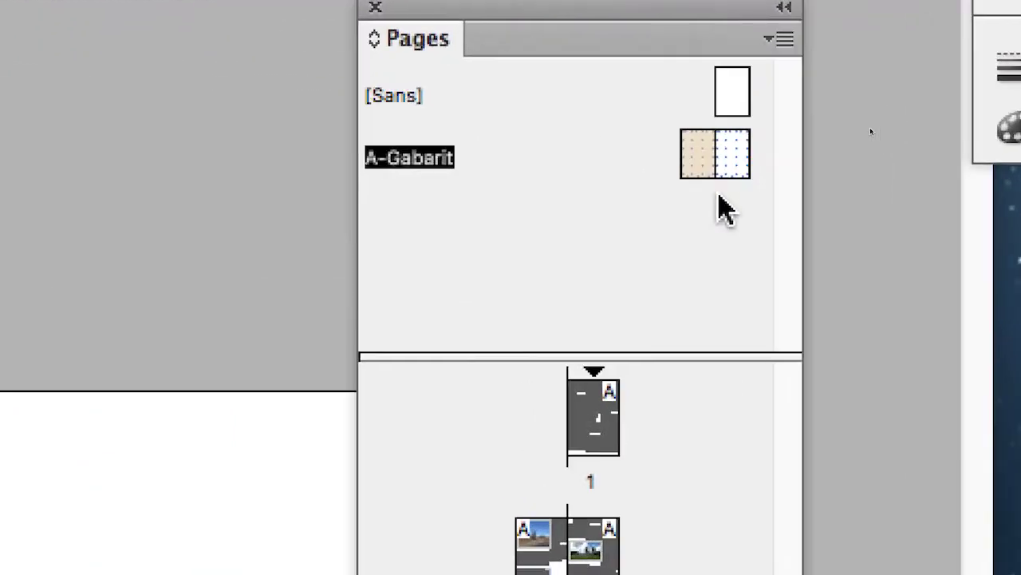
click(733, 174)
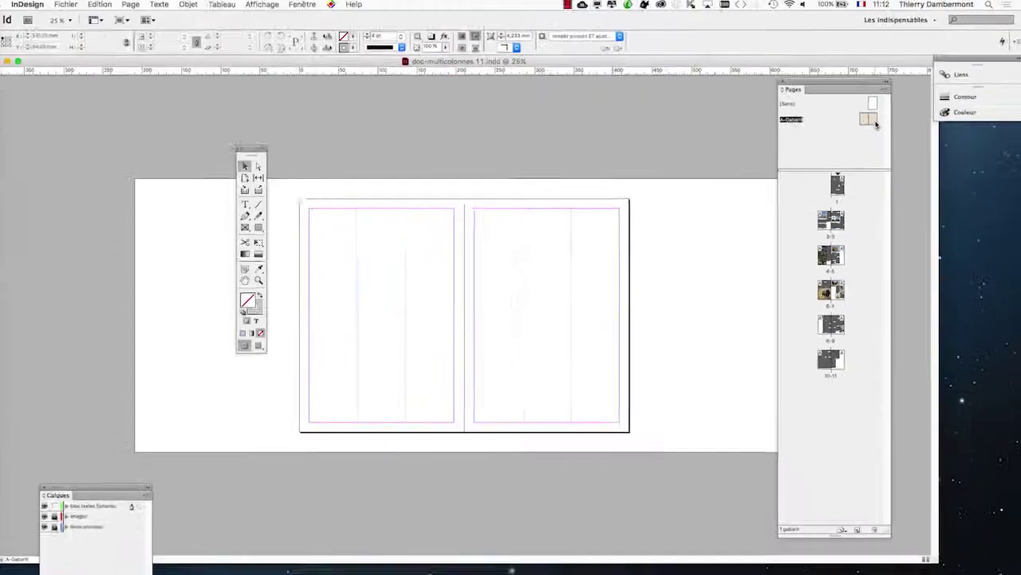
drag(264, 144, 105, 125)
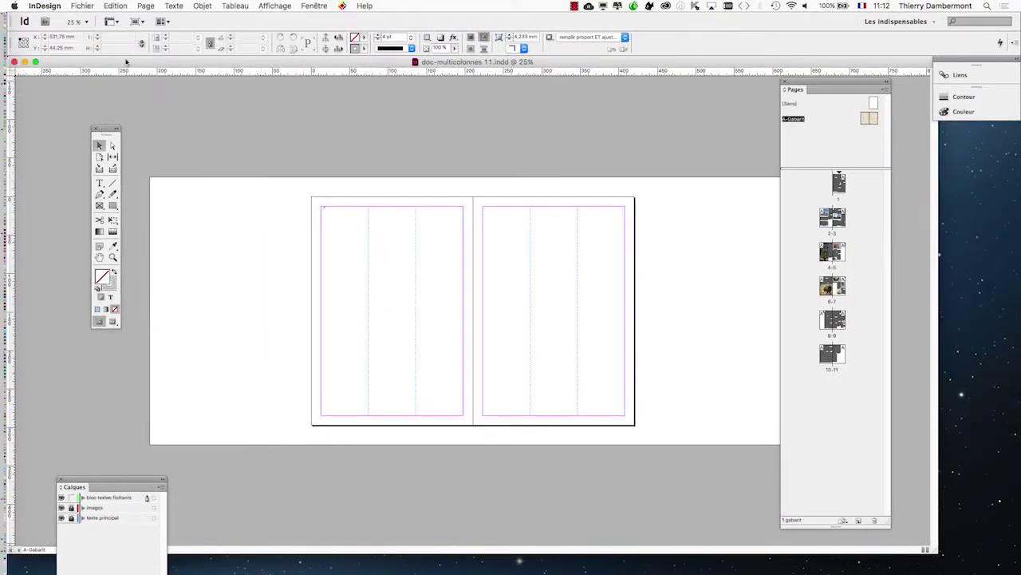
Try wider margins on both A-Gabarit pages without layout adjustment, raising the top margin to 20 mm and linking all four margins
click(145, 5)
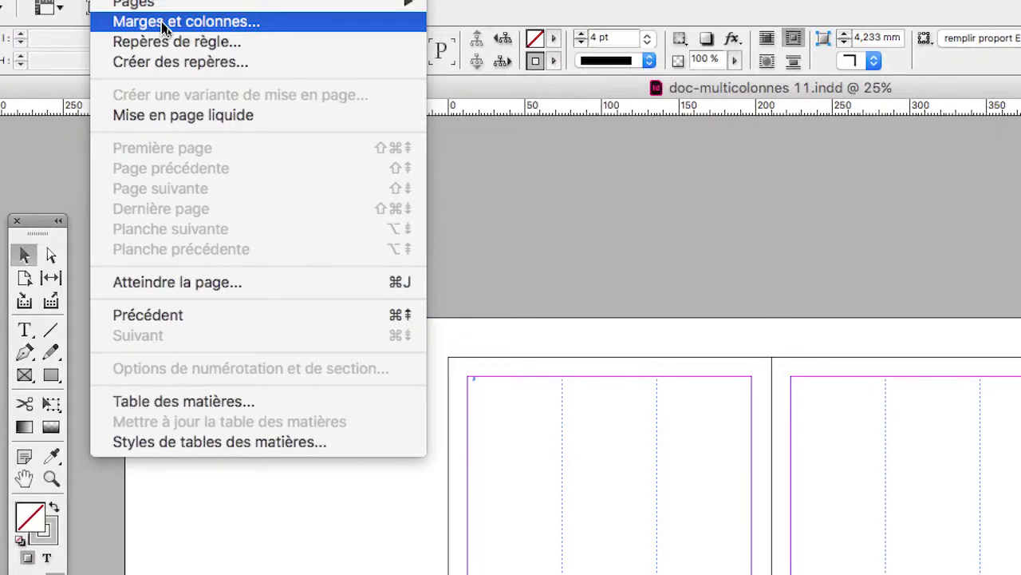
click(162, 23)
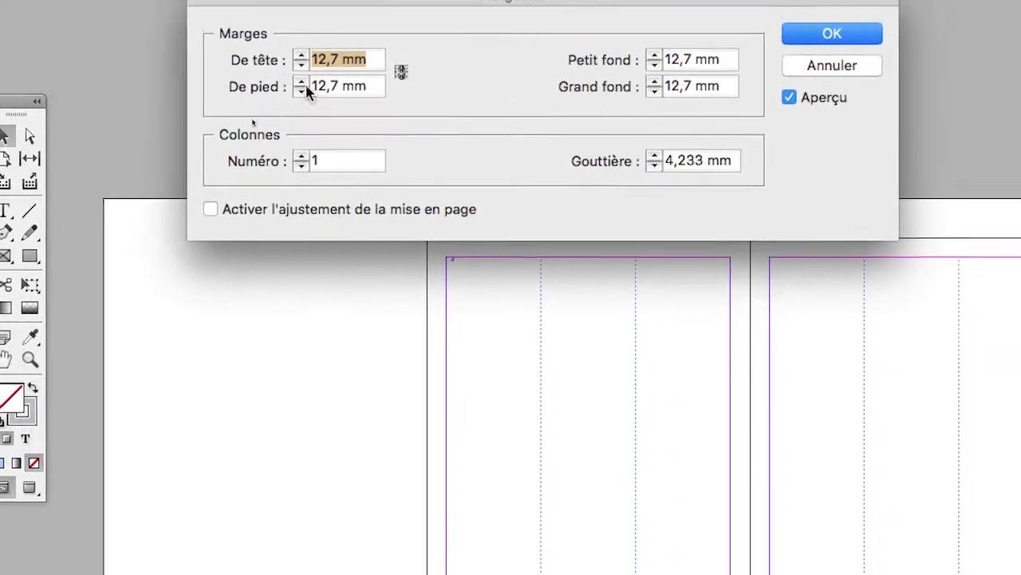
click(300, 56)
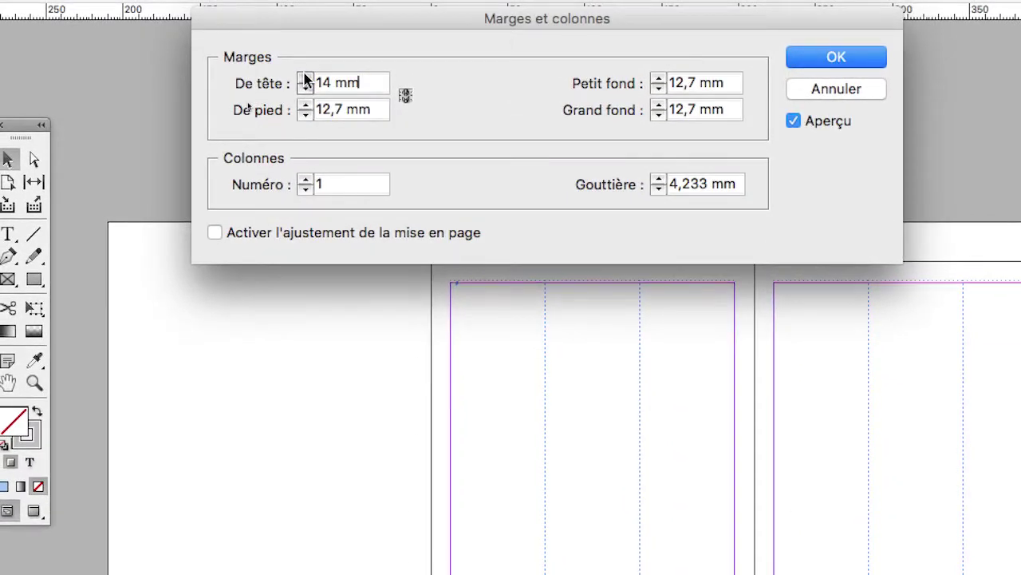
click(305, 78)
click(305, 79)
click(305, 79)
click(305, 78)
click(305, 79)
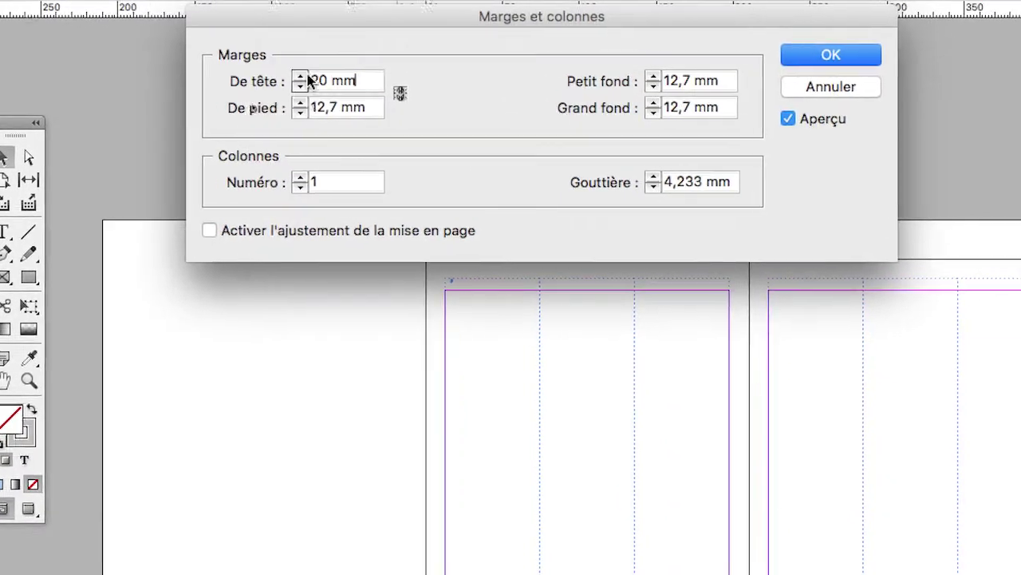
click(406, 95)
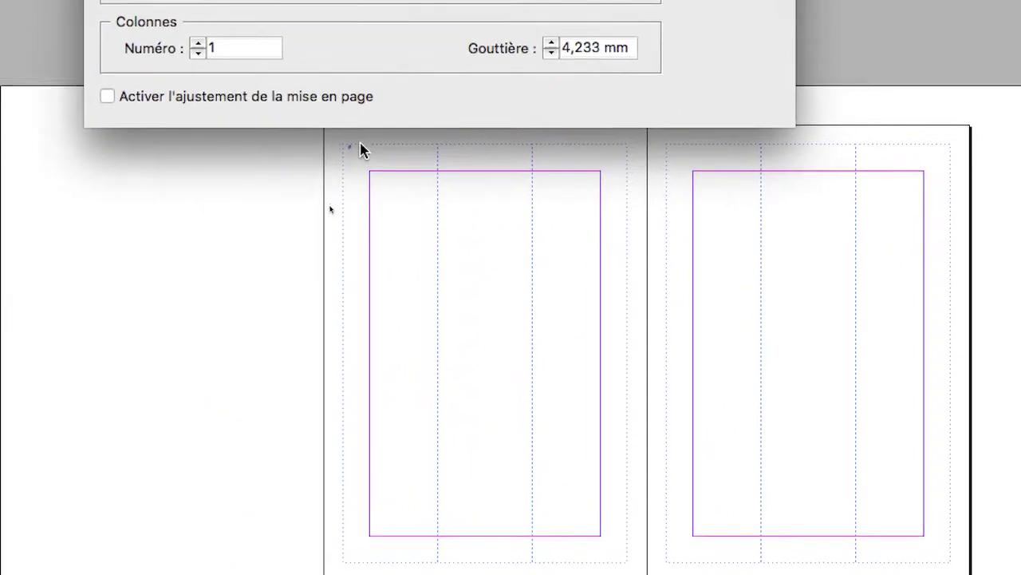
click(698, 0)
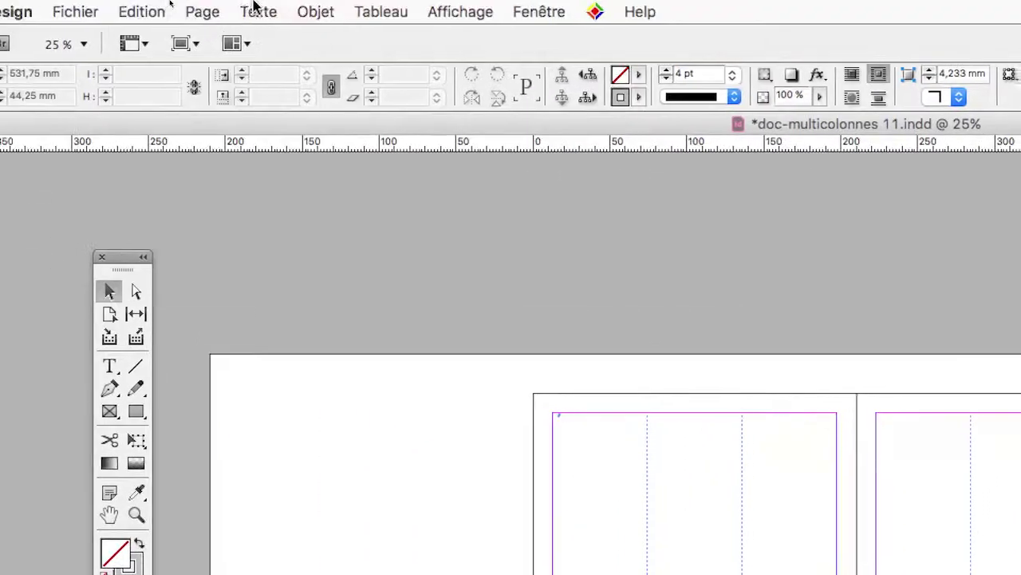
Enable layout adjustment in the margin settings of both A-Gabarit pages and set all four linked margins to 13 mm
click(202, 11)
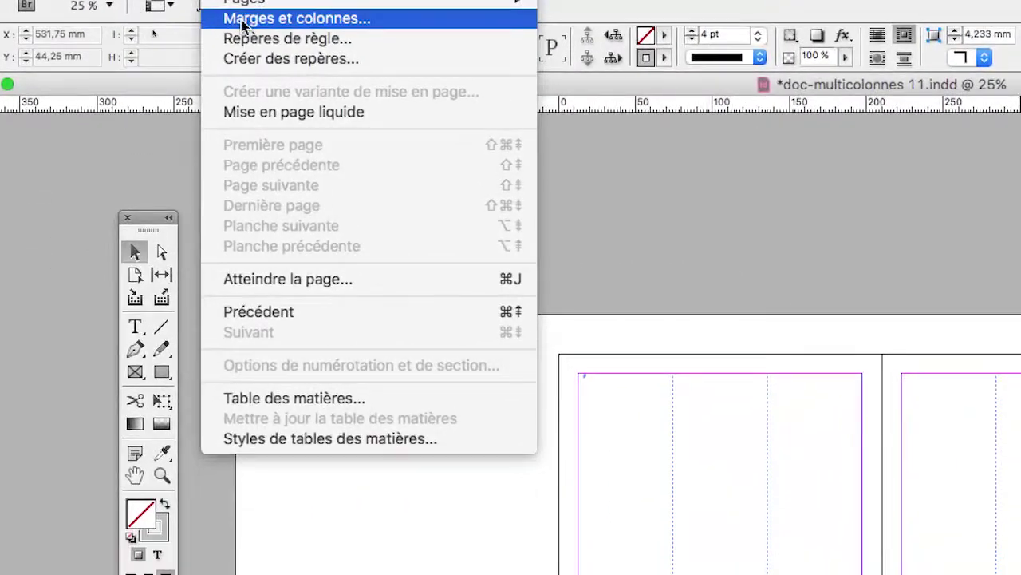
click(243, 61)
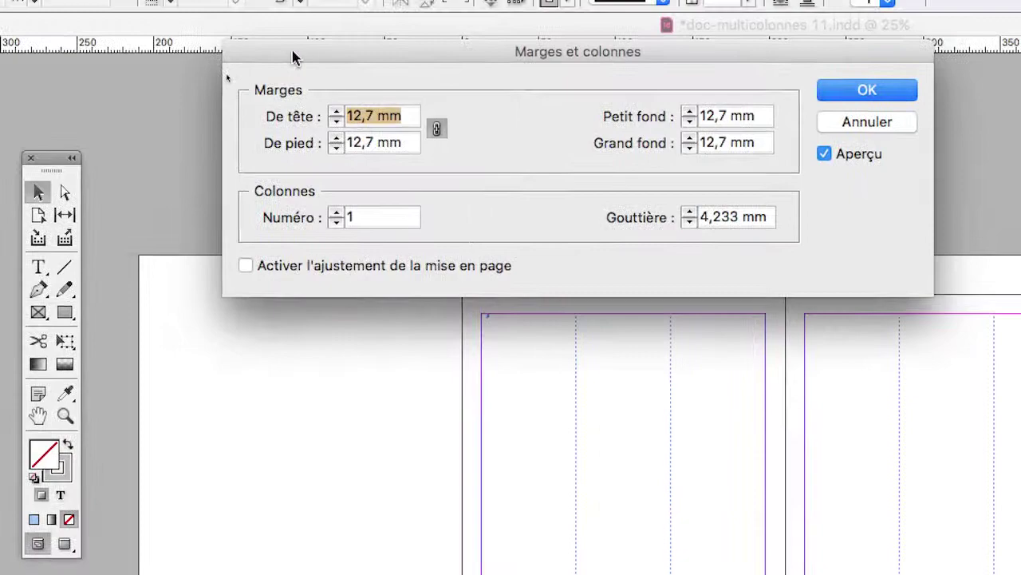
drag(365, 100, 328, 58)
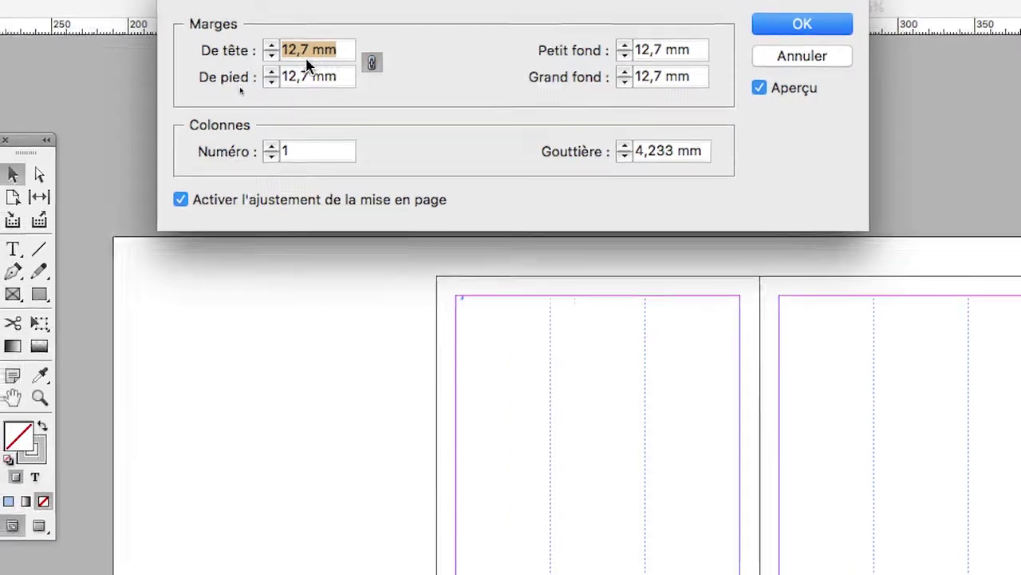
text(13 mm)
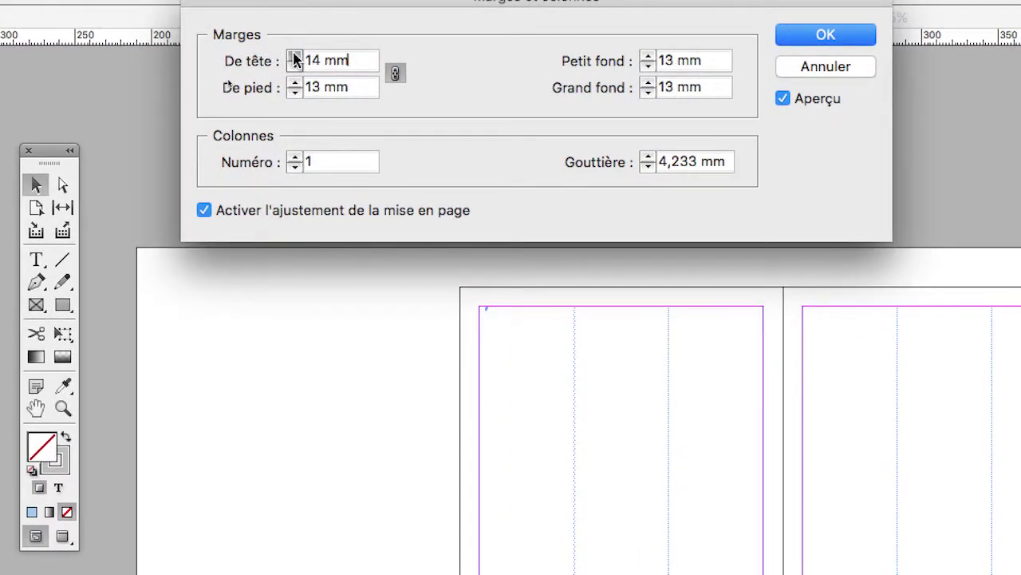
Try larger linked margins on the master spread with layout adjustment enabled, going up to 21 mm and back down to 17 mm
click(294, 57)
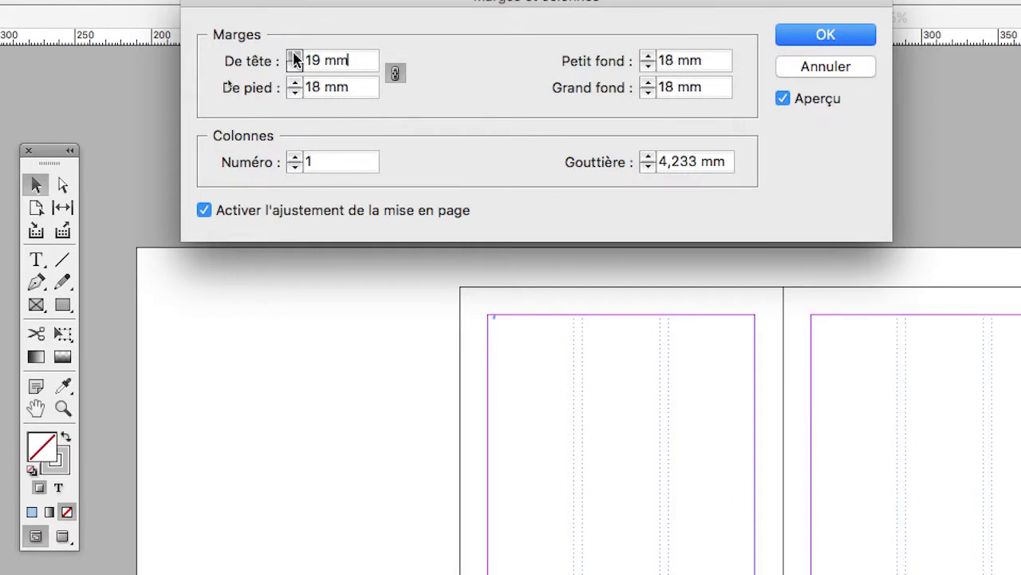
click(293, 57)
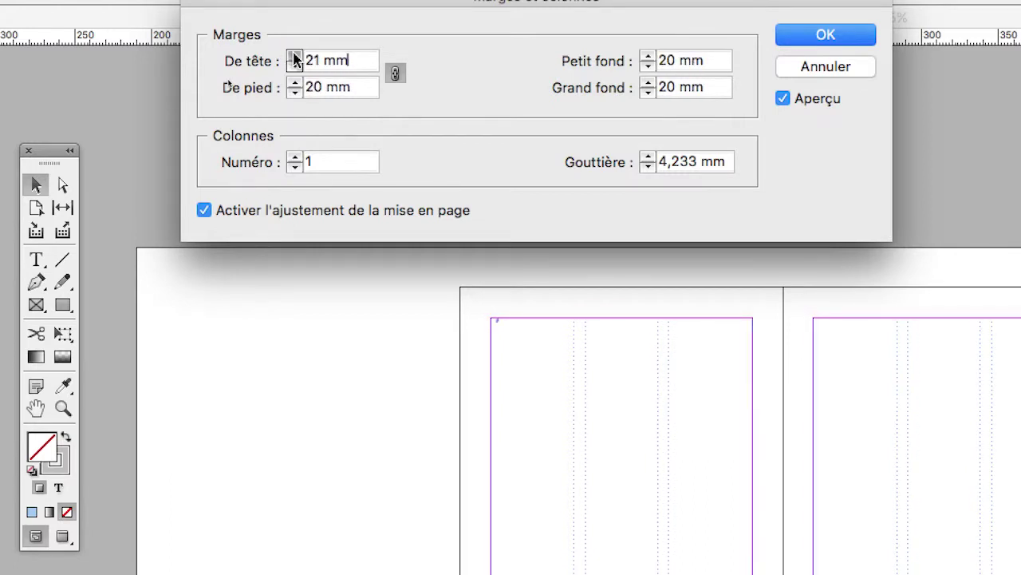
click(294, 64)
click(294, 65)
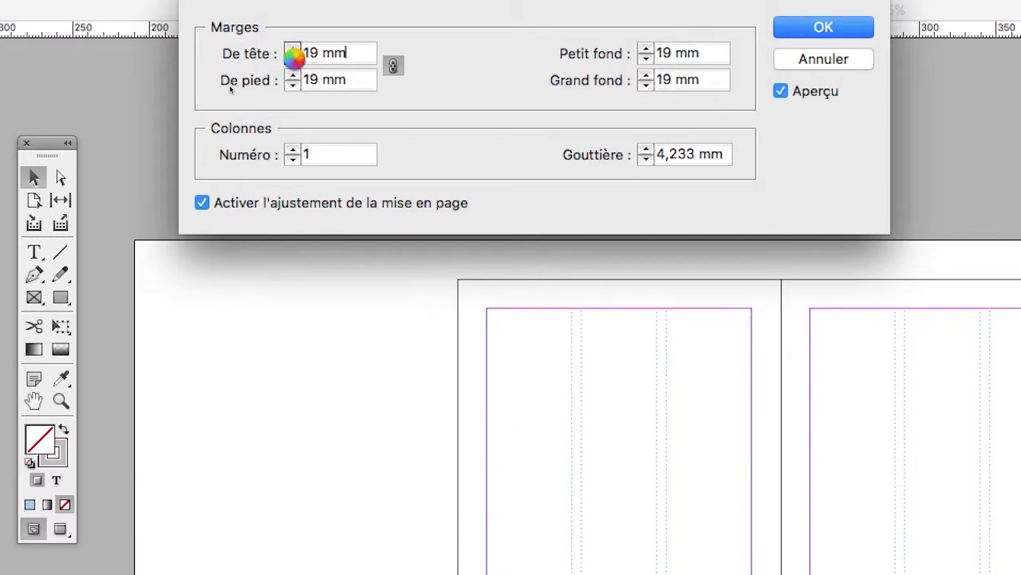
click(294, 51)
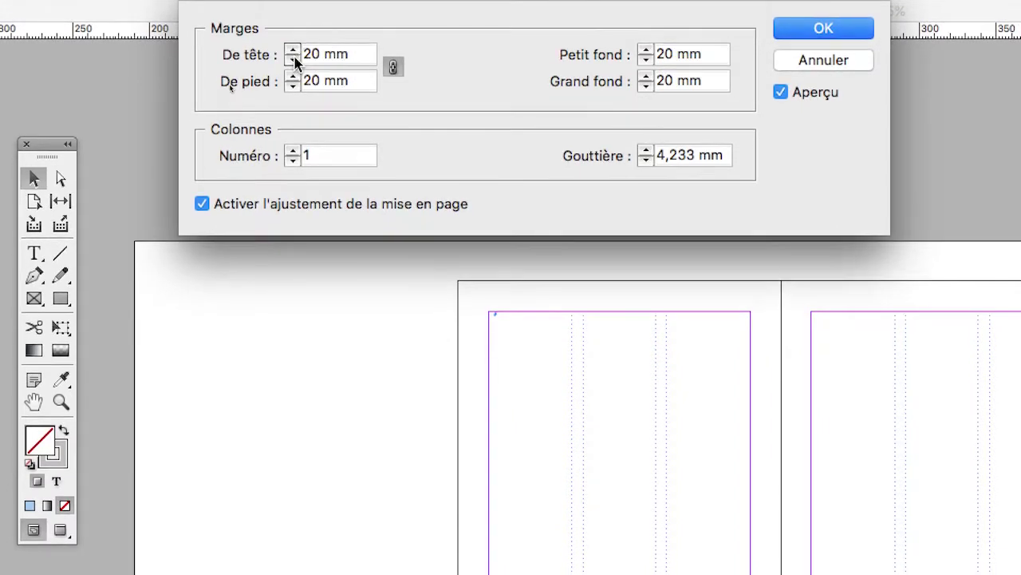
click(292, 65)
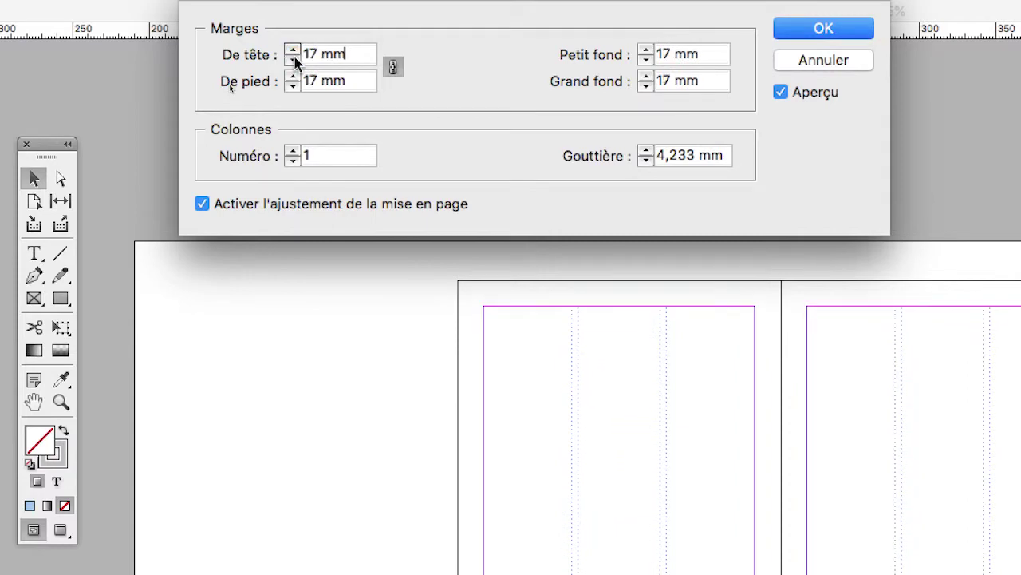
Set the top and bottom margins to 20 mm and the inside and outside margins to 12.7 mm, and apply them with layout adjustment
click(293, 60)
click(294, 59)
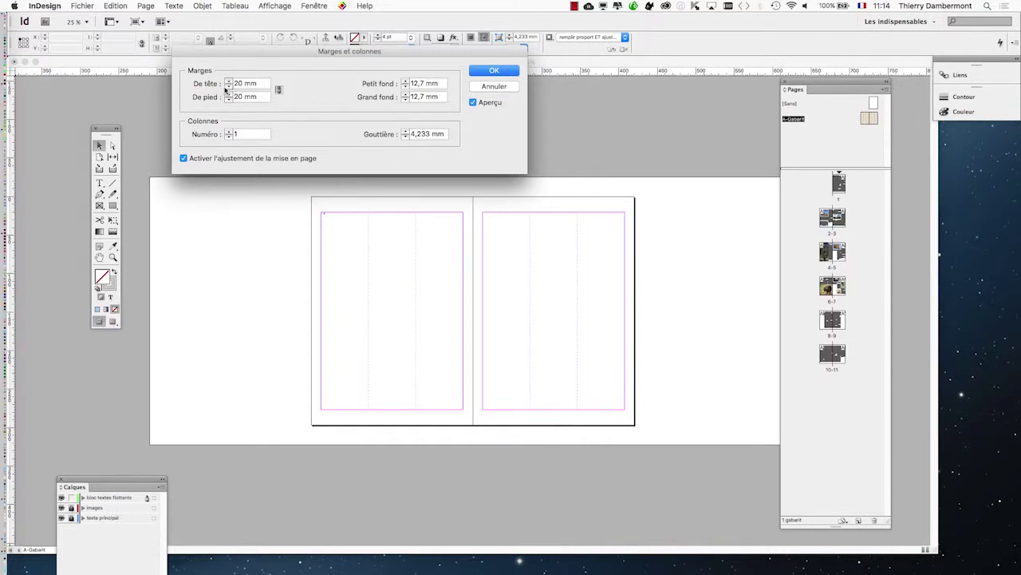
click(494, 71)
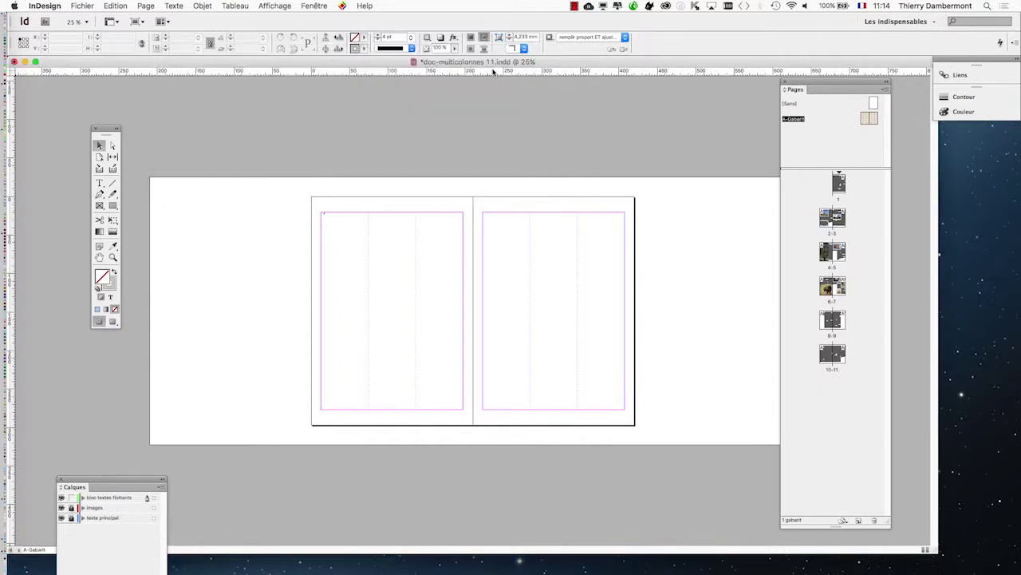
Go to spread 2-3 and examine the text and image placement against the new margins on the following spreads
double_click(829, 217)
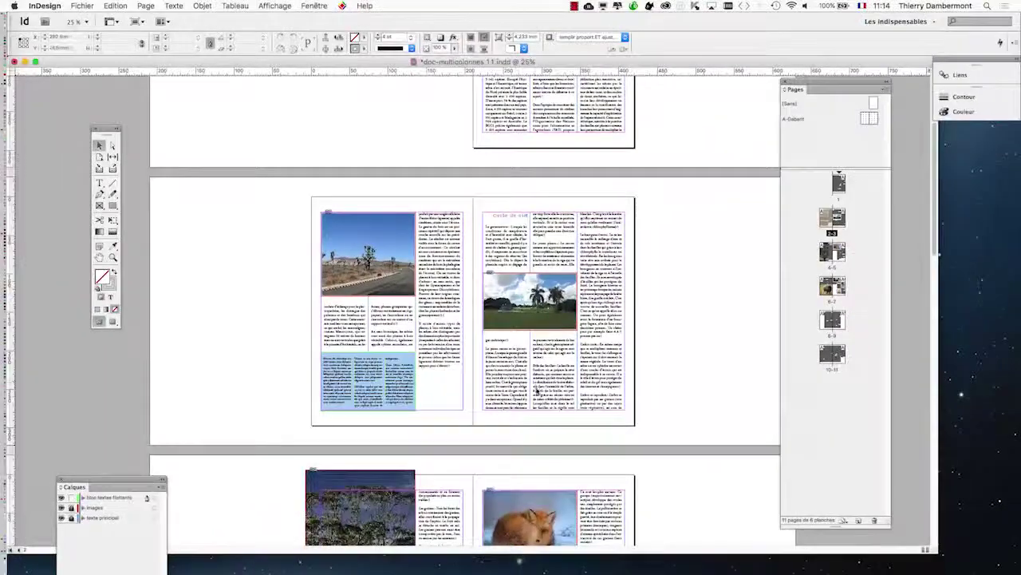
scroll(536, 380, down, 8)
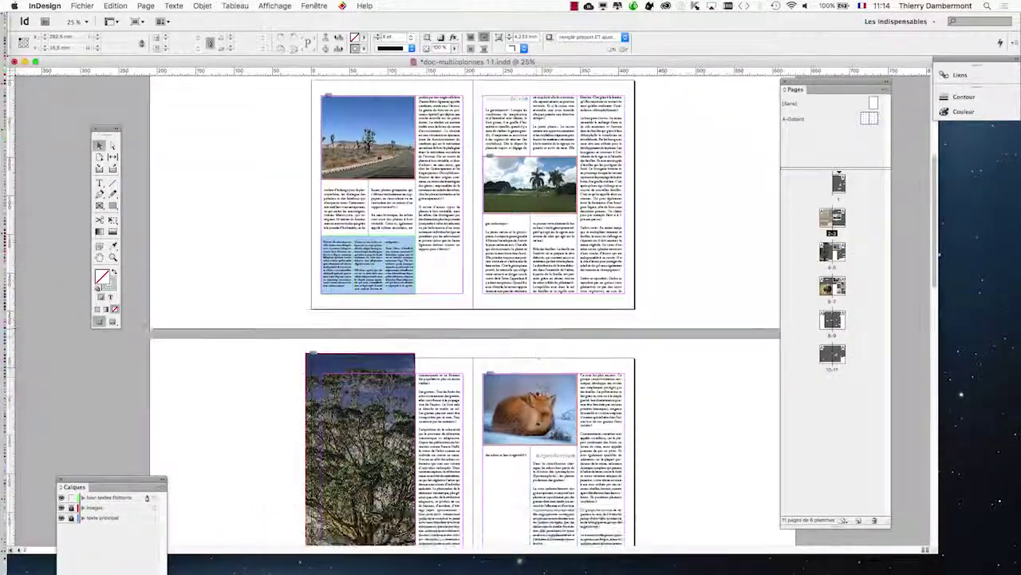
scroll(585, 292, down, 6)
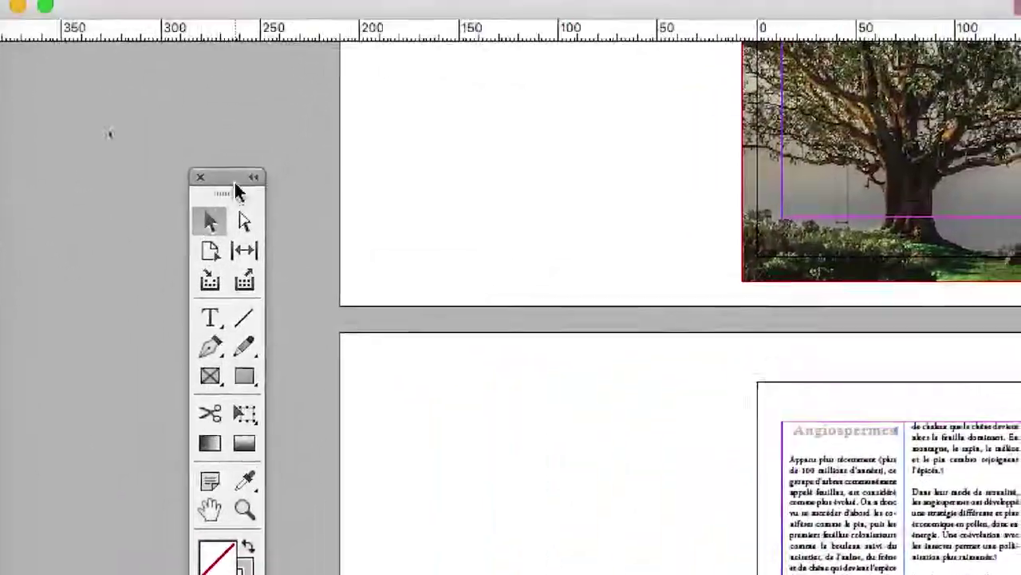
Review the remaining spreads in preview screen mode, keeping the tools beside the pages, and return to spread 4-5
drag(234, 182, 358, 194)
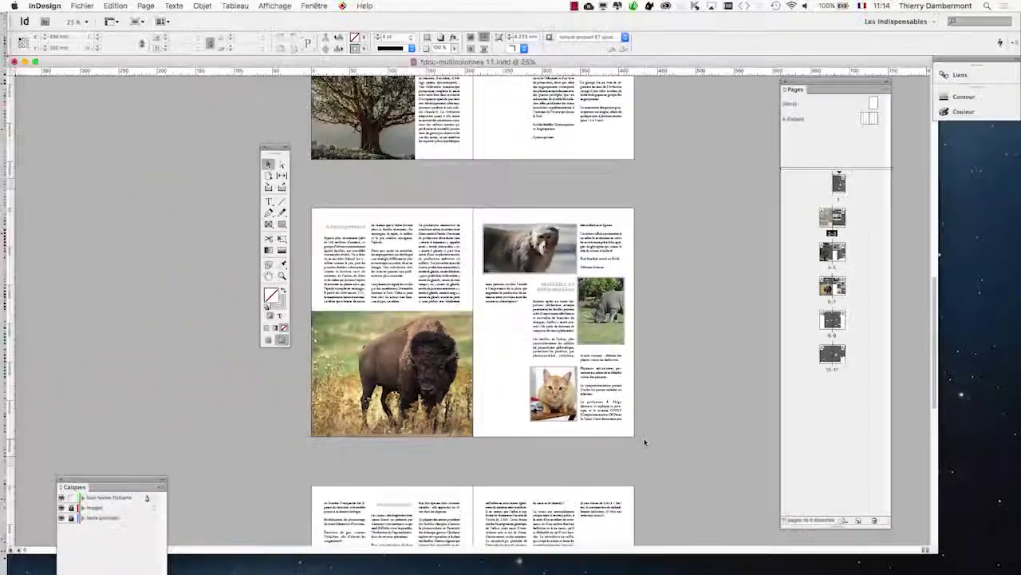
scroll(635, 413, down, 5)
scroll(641, 436, down, 2)
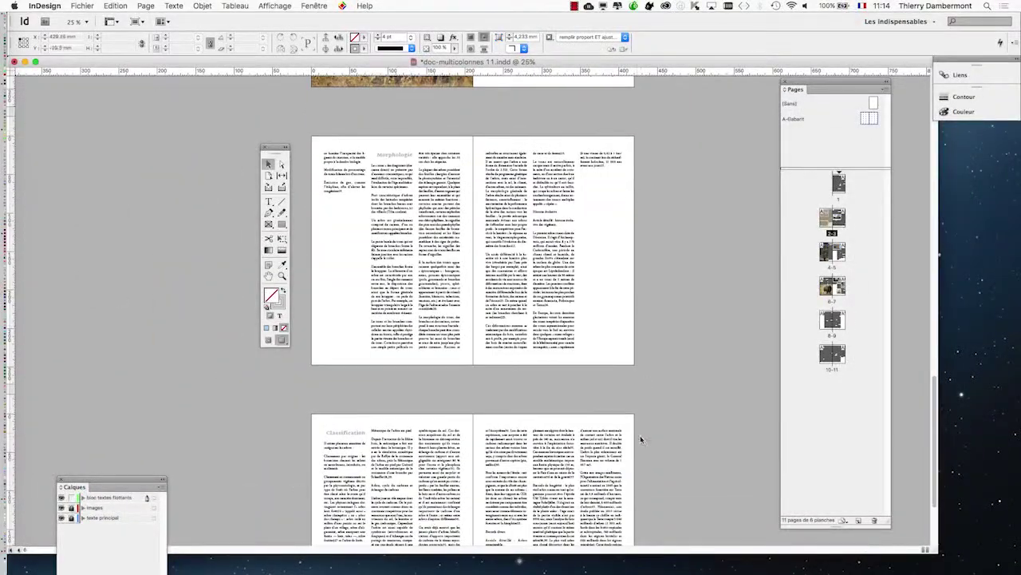
drag(274, 147, 239, 117)
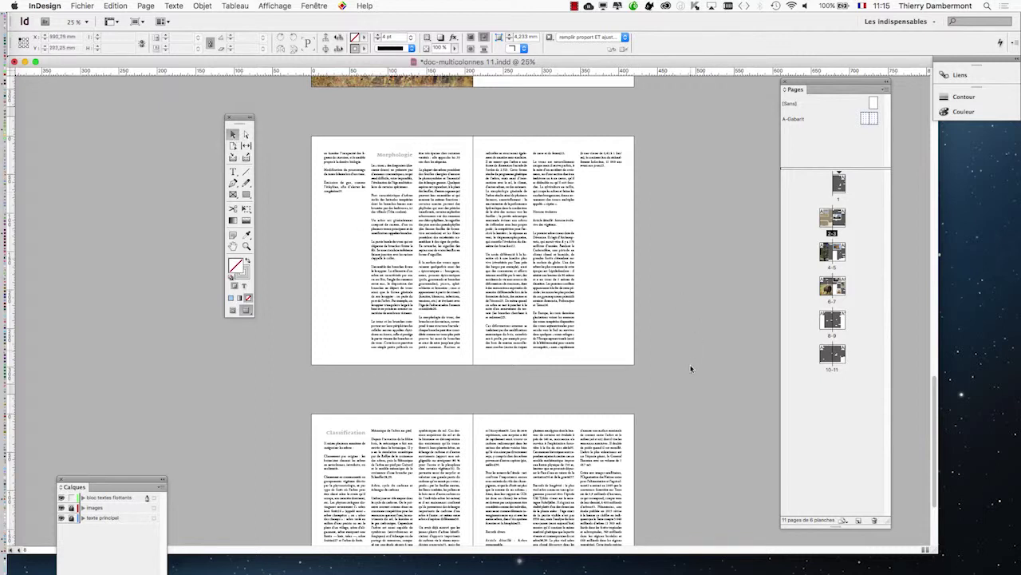
scroll(692, 365, down, 5)
scroll(693, 366, up, 10)
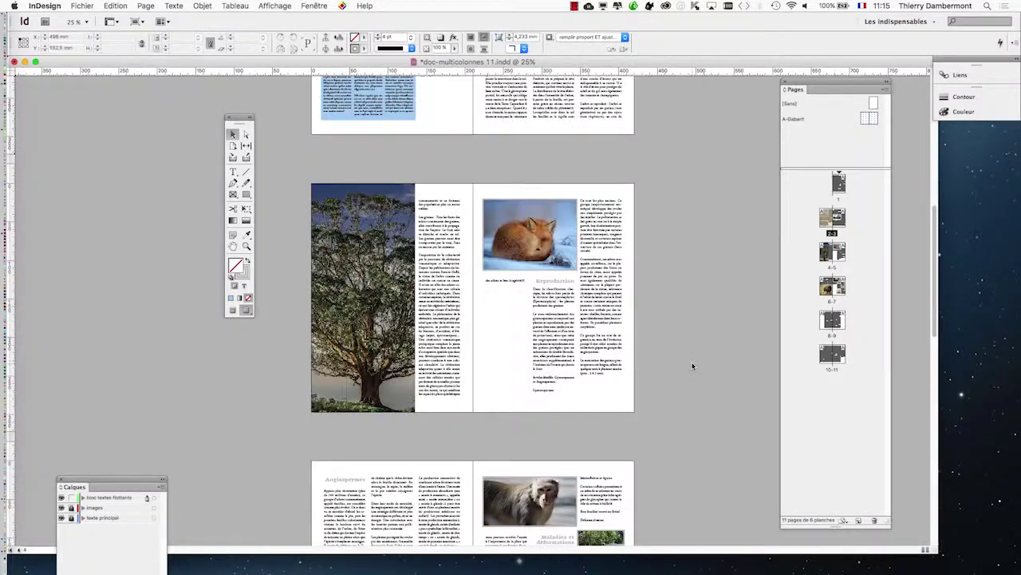